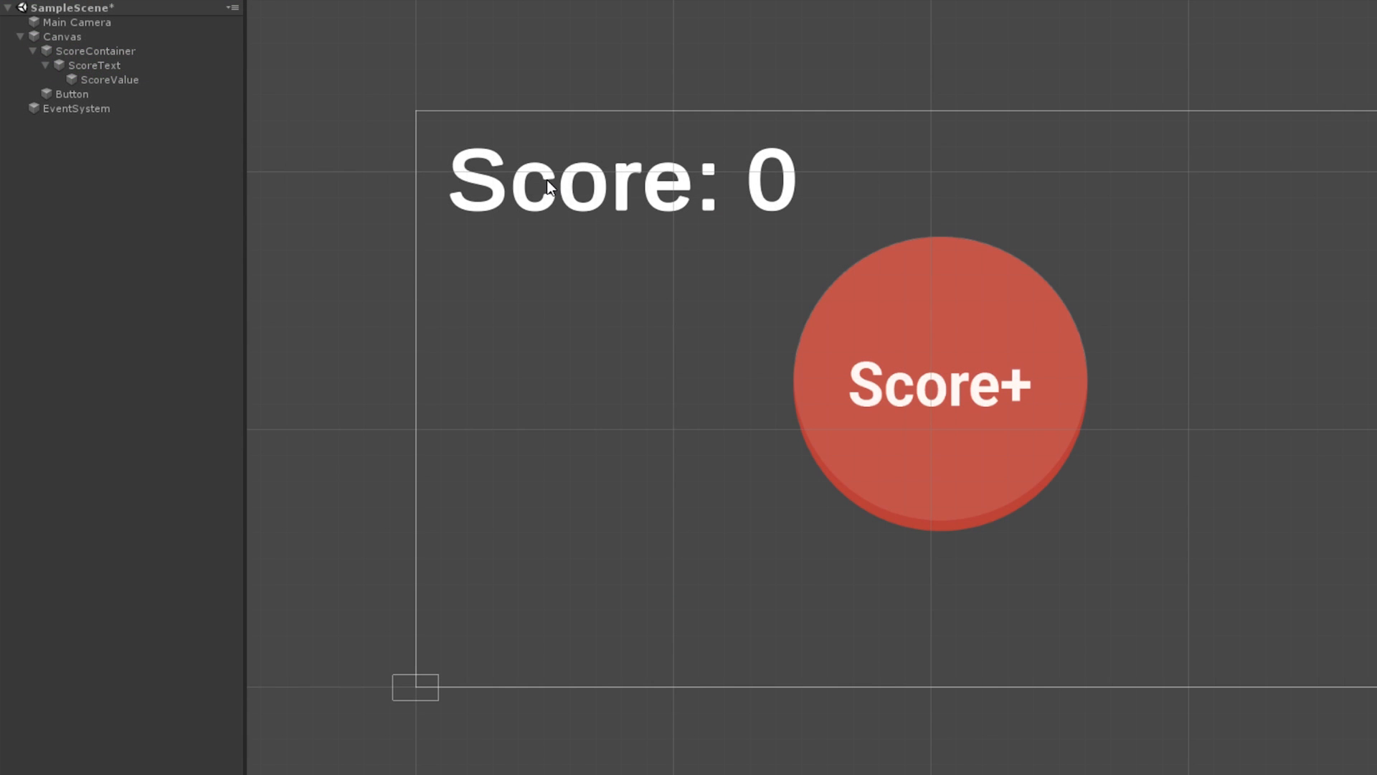
- Select the ScoreText object, its ScoreValue 0 and the 'Score:' label in the scene
{"action": "left_click", "coordinate": [547, 179]}
{"action": "left_click", "coordinate": [778, 163]}
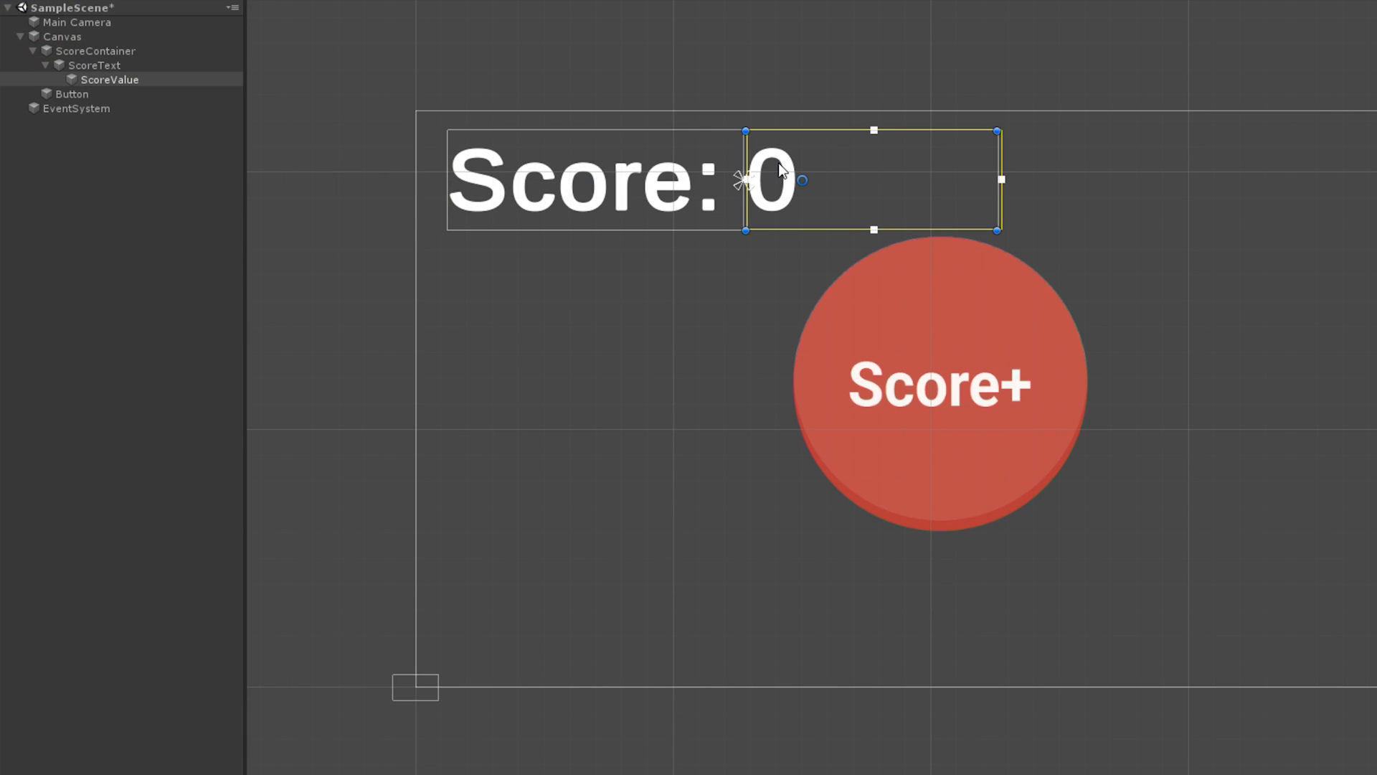
{"action": "left_click", "coordinate": [664, 167]}
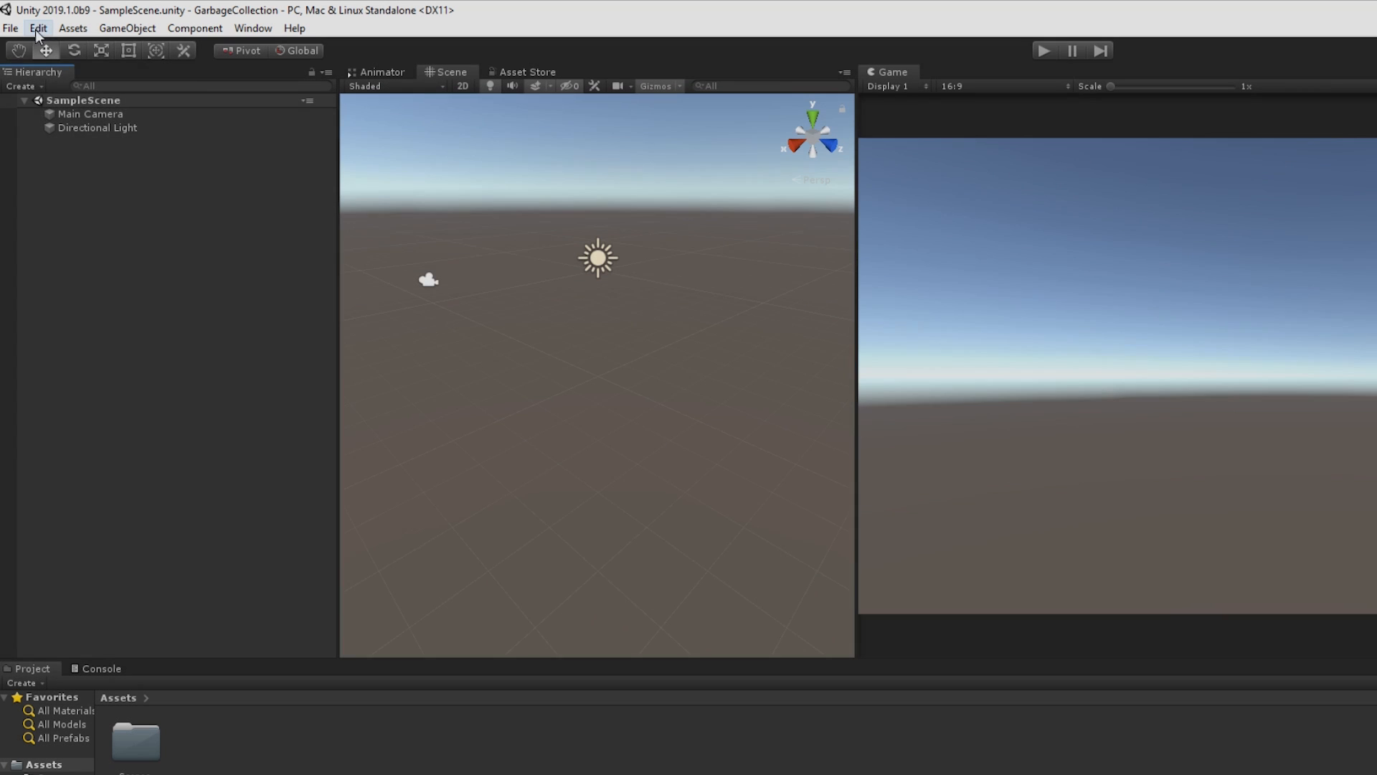
- Enable 'Use incremental GC (Experimental)' in Project Settings > Player under Configuration
{"action": "left_click", "coordinate": [35, 30]}
{"action": "left_click", "coordinate": [102, 493]}
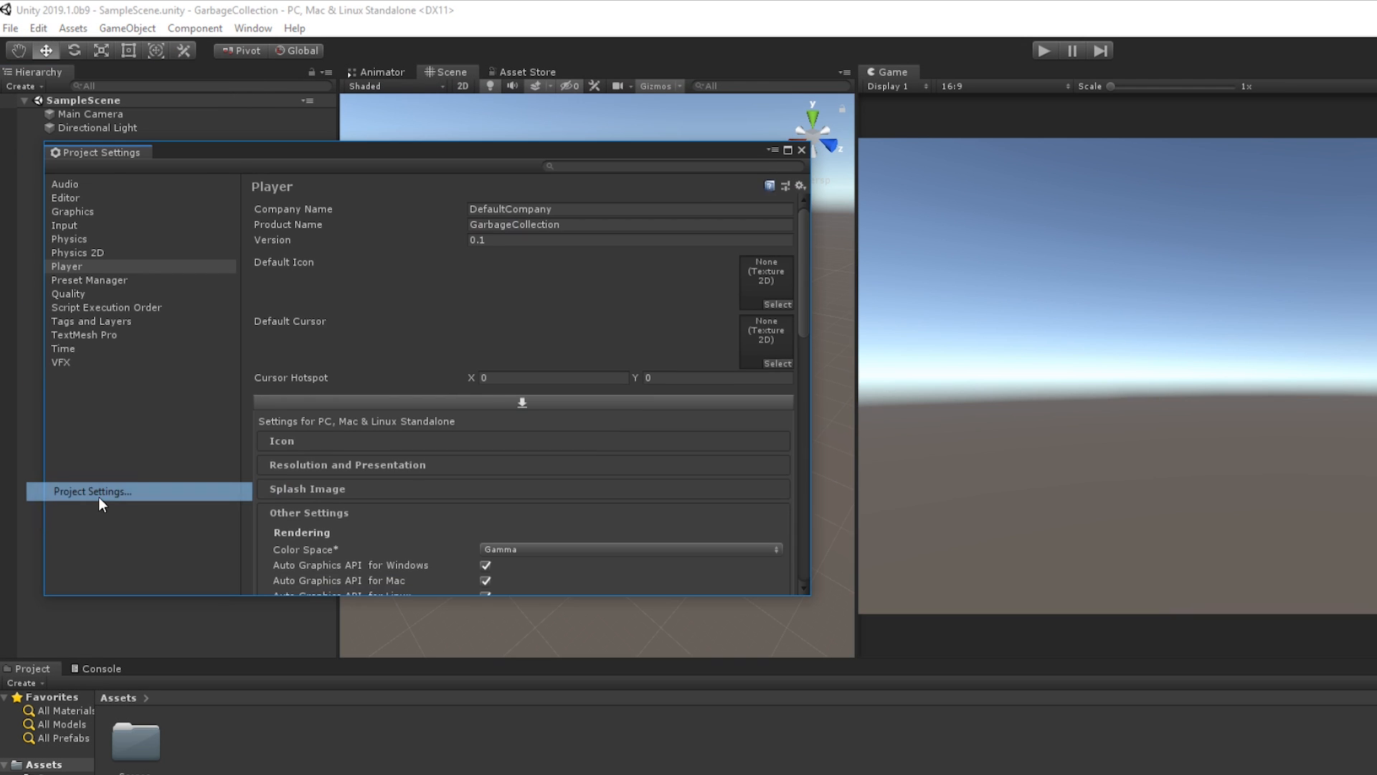
{"action": "left_click", "coordinate": [89, 271]}
{"action": "scroll", "coordinate": [541, 531], "scroll_direction": "down", "scroll_amount": 5}
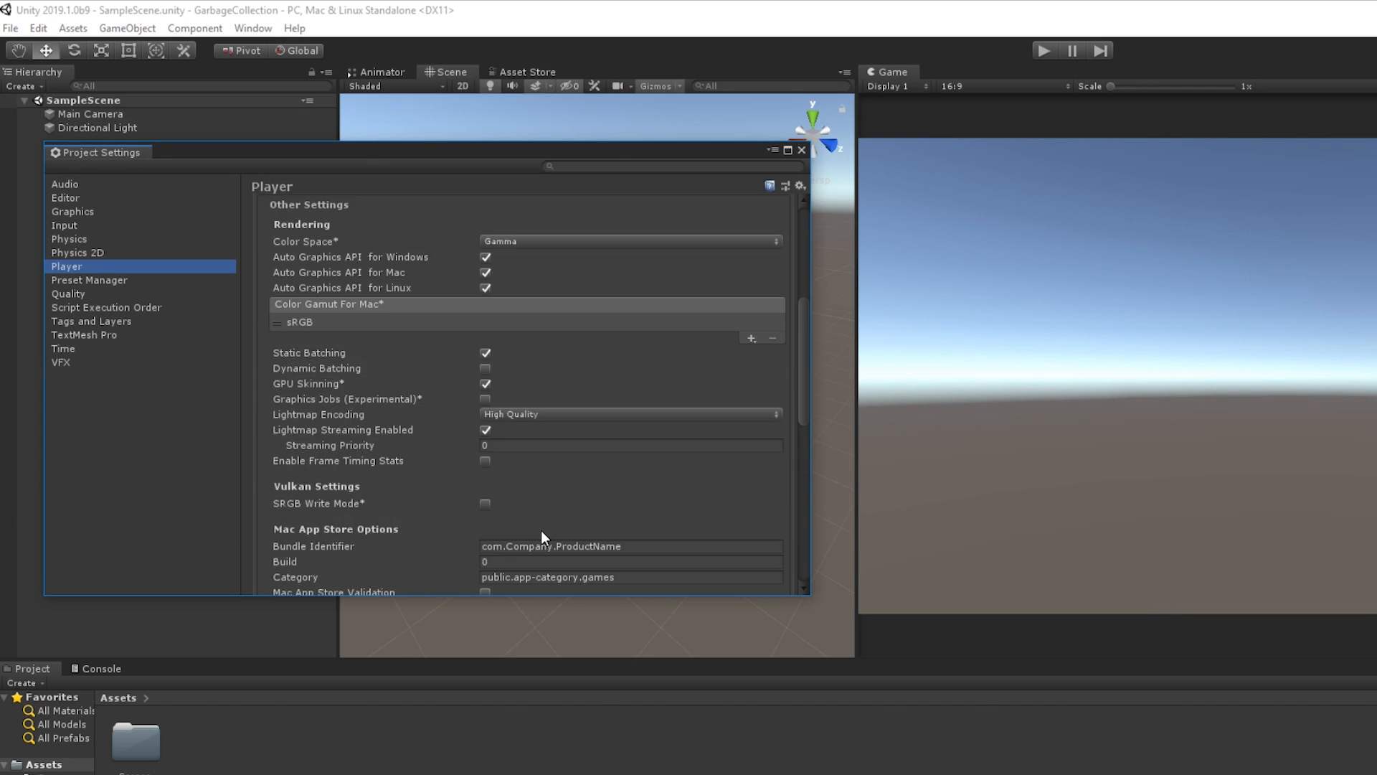
{"action": "scroll", "coordinate": [542, 530], "scroll_direction": "down", "scroll_amount": 5}
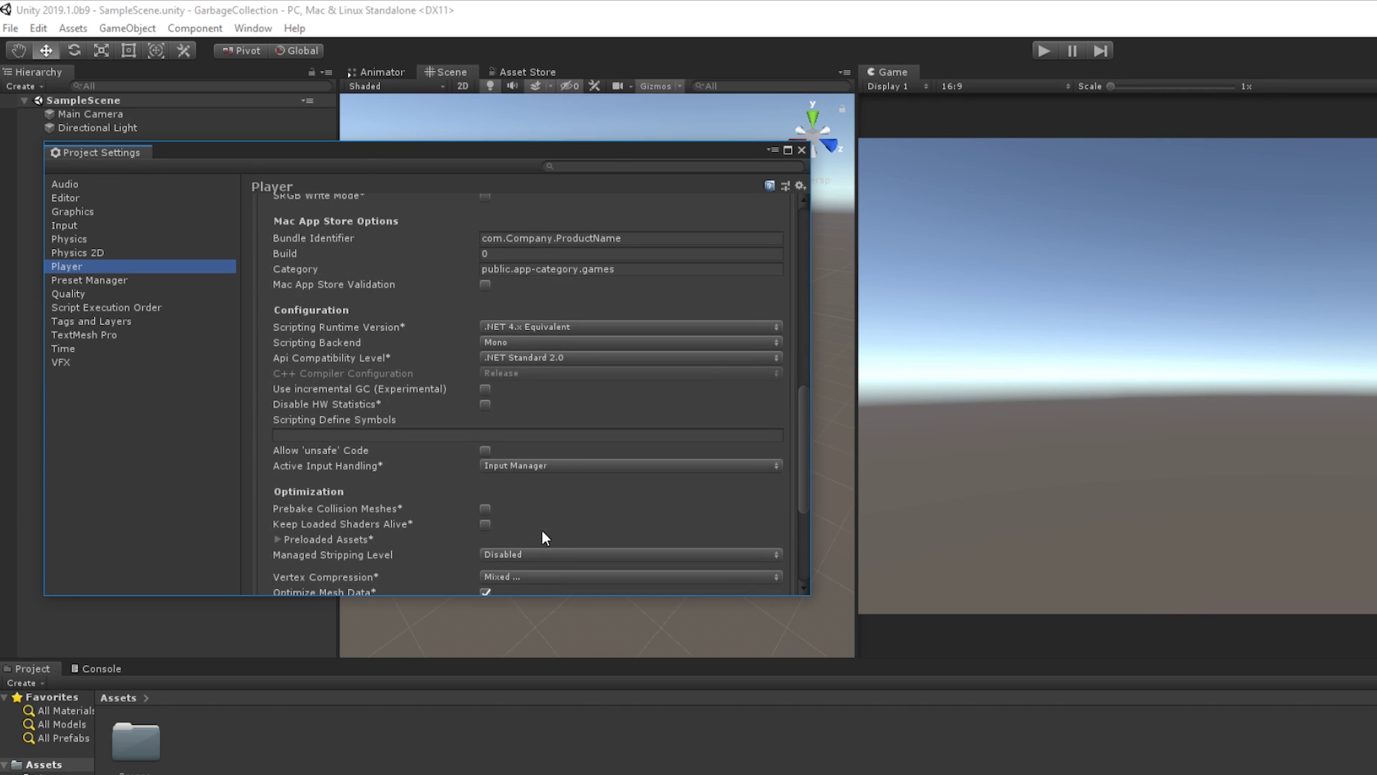
{"action": "left_click", "coordinate": [486, 388]}
{"action": "mouse_move", "coordinate": [360, 389]}
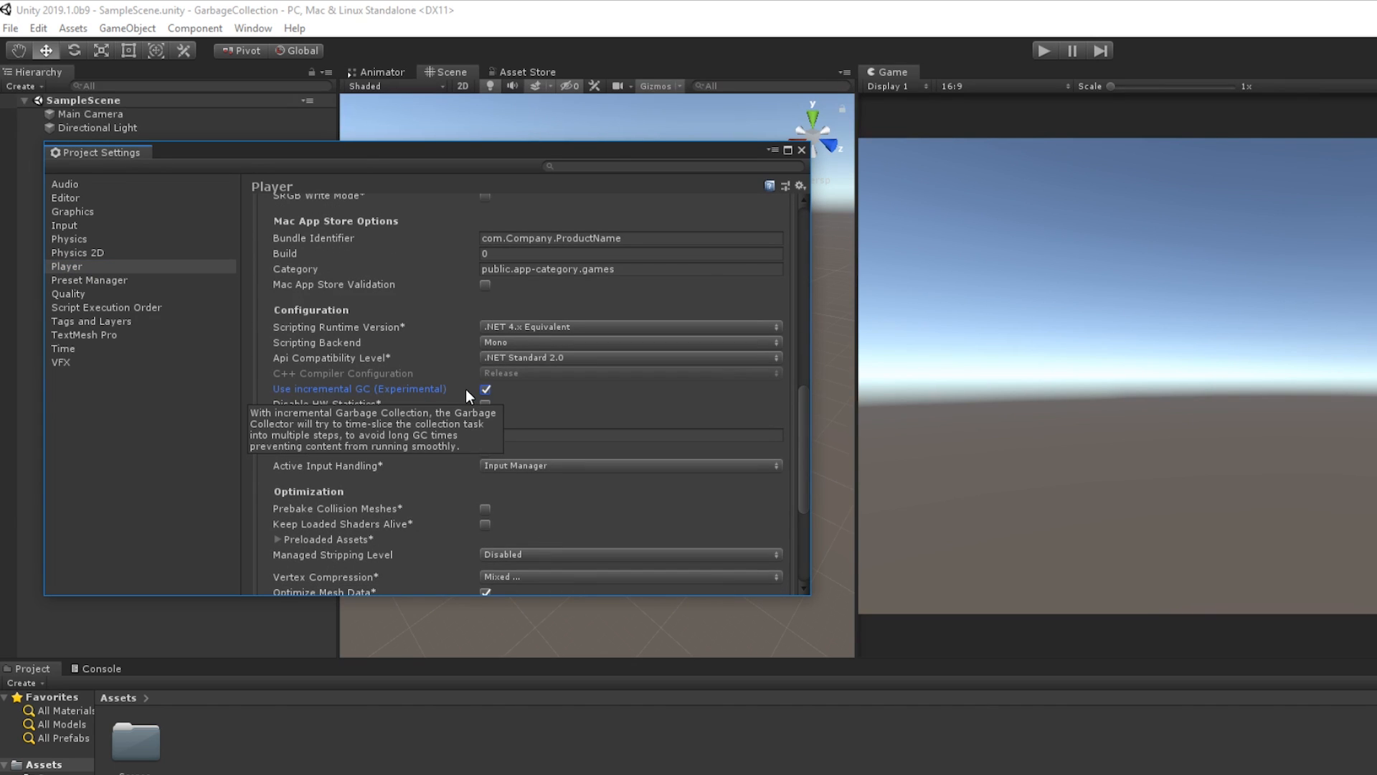